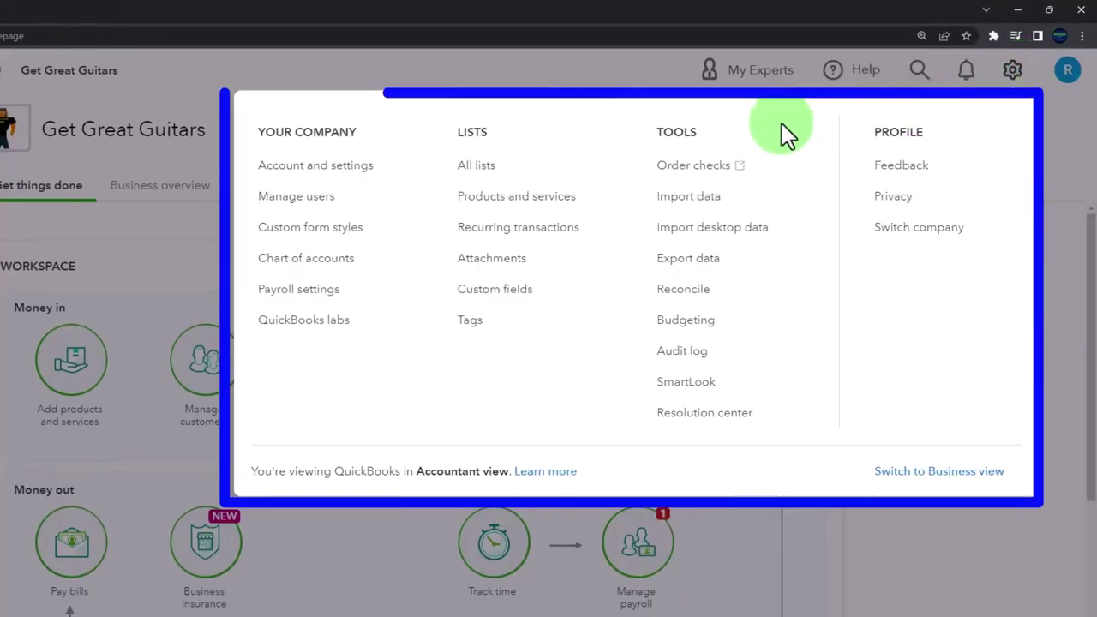
Open the Bills and expenses section of the company's expense settings for editing
left_click(341, 172)
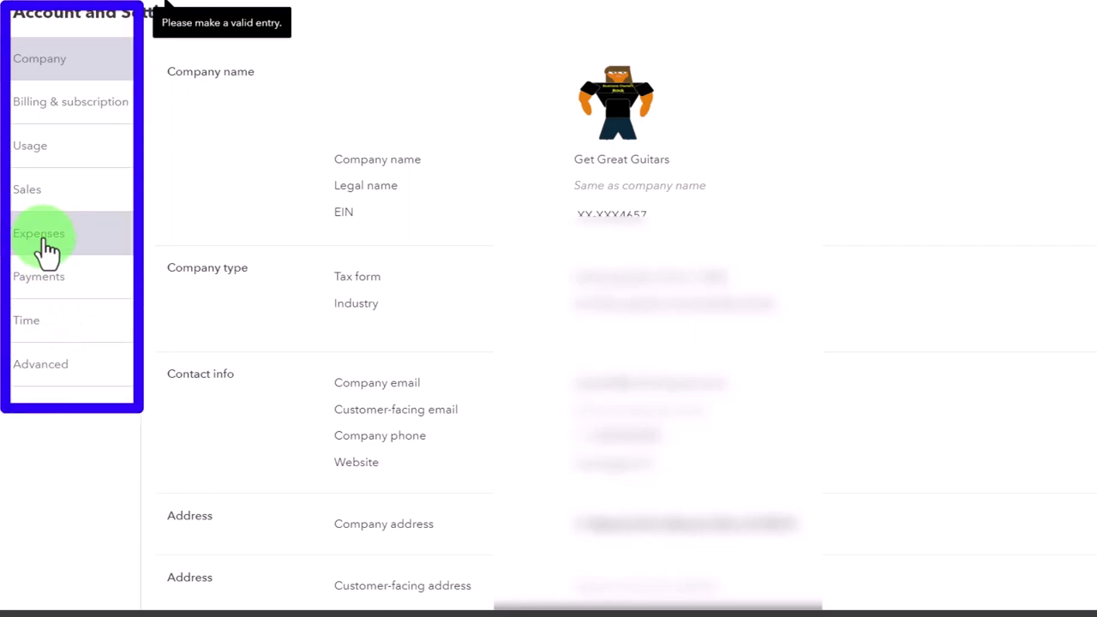
left_click(47, 250)
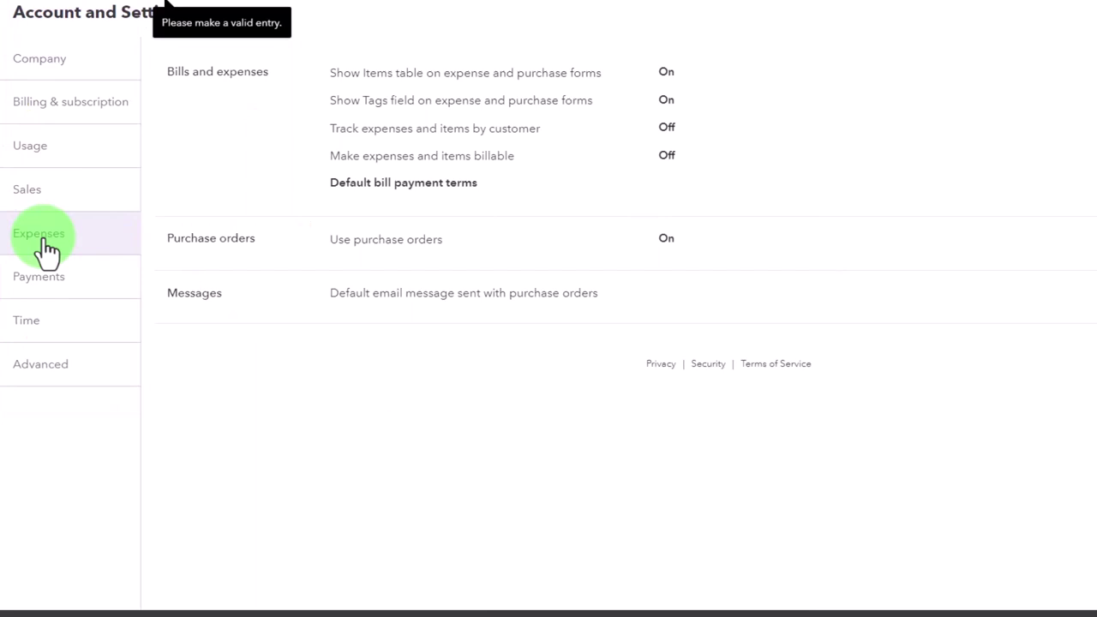
left_click(883, 137)
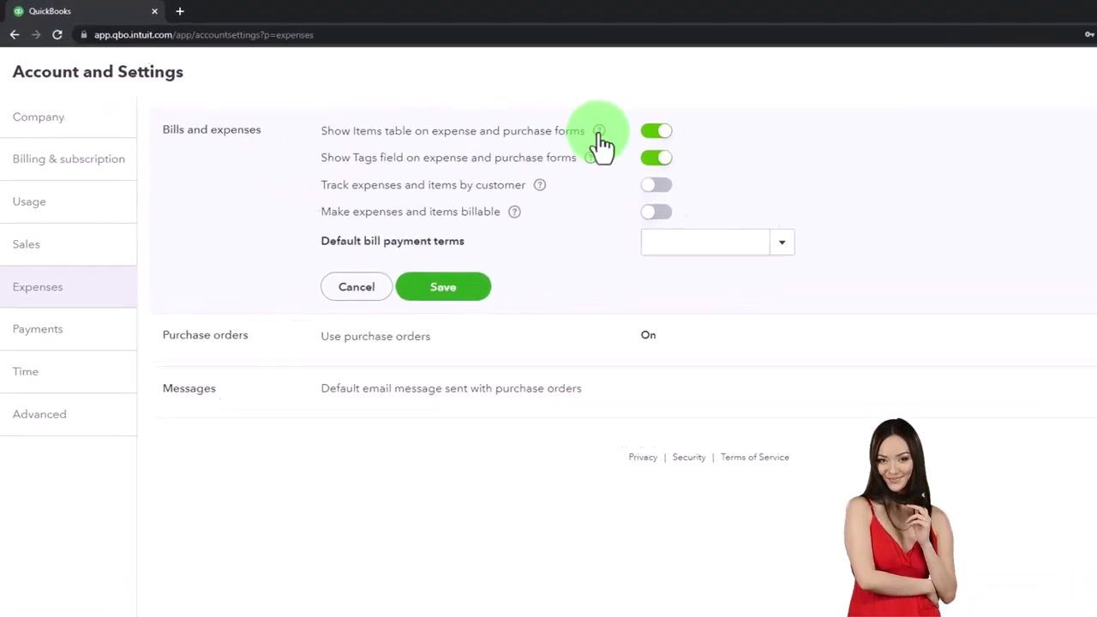
Read the help notes on the items table, tags field and customer tracking options, and close the settings without changes
left_click(710, 159)
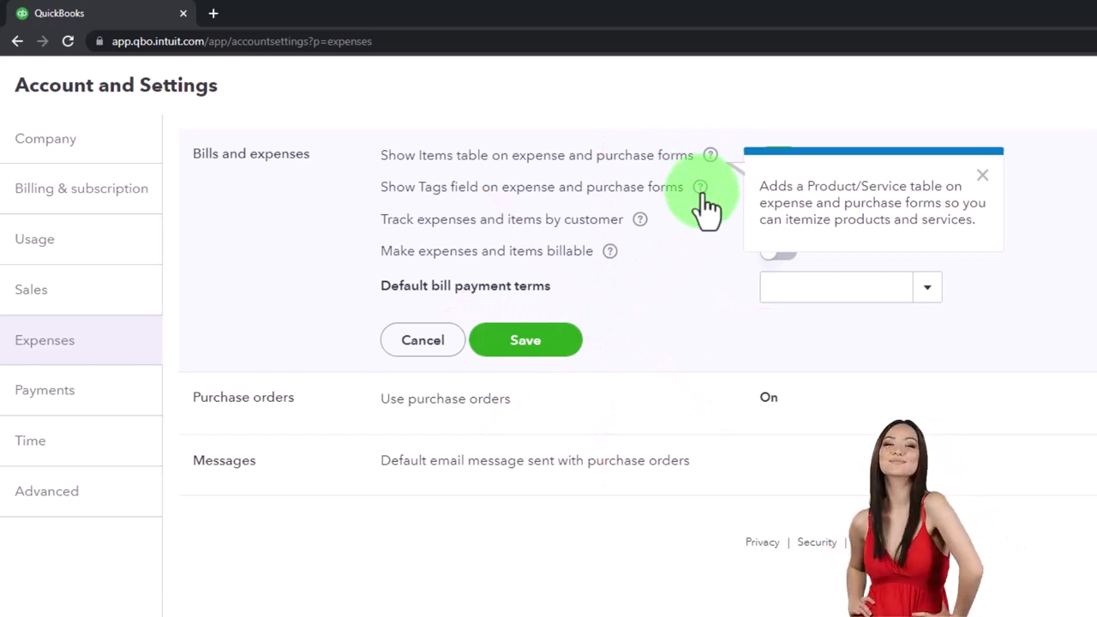
left_click(701, 189)
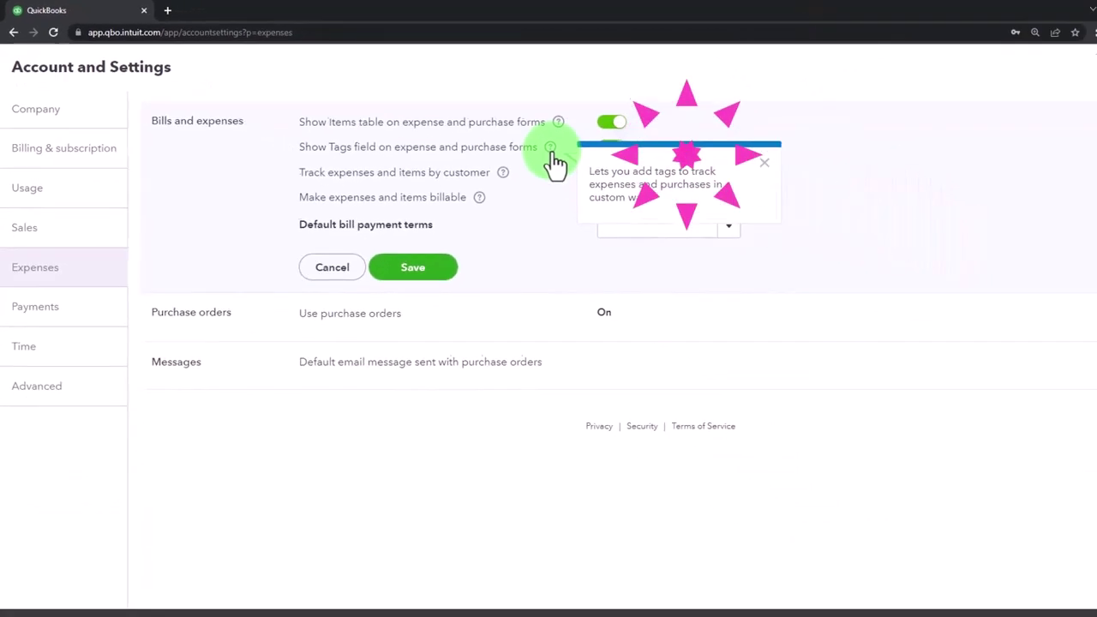
left_click(892, 155)
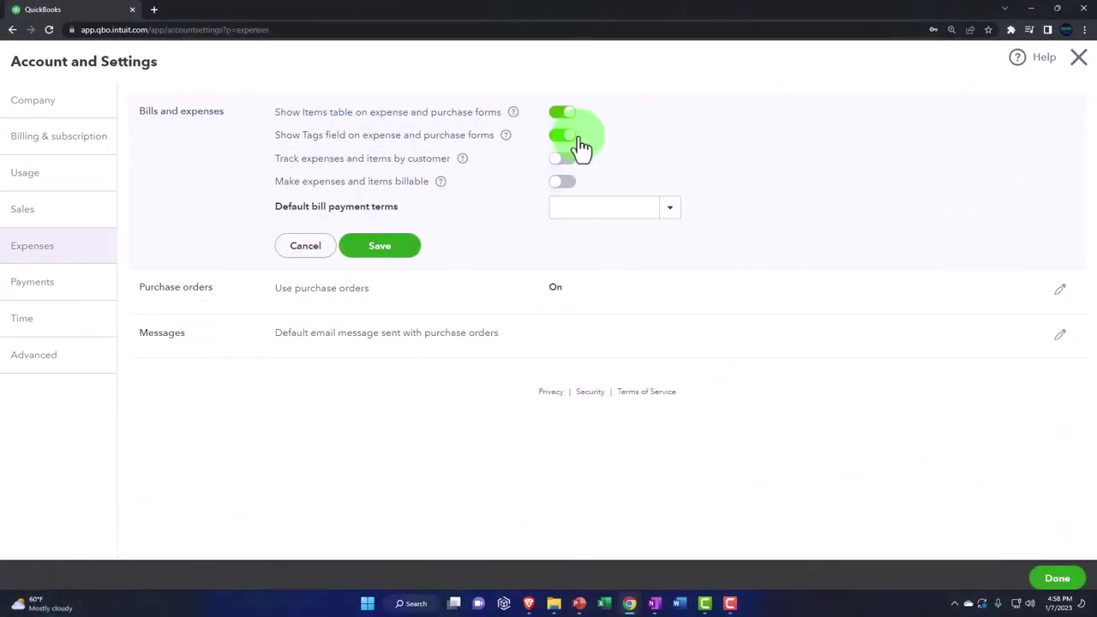
left_click(463, 165)
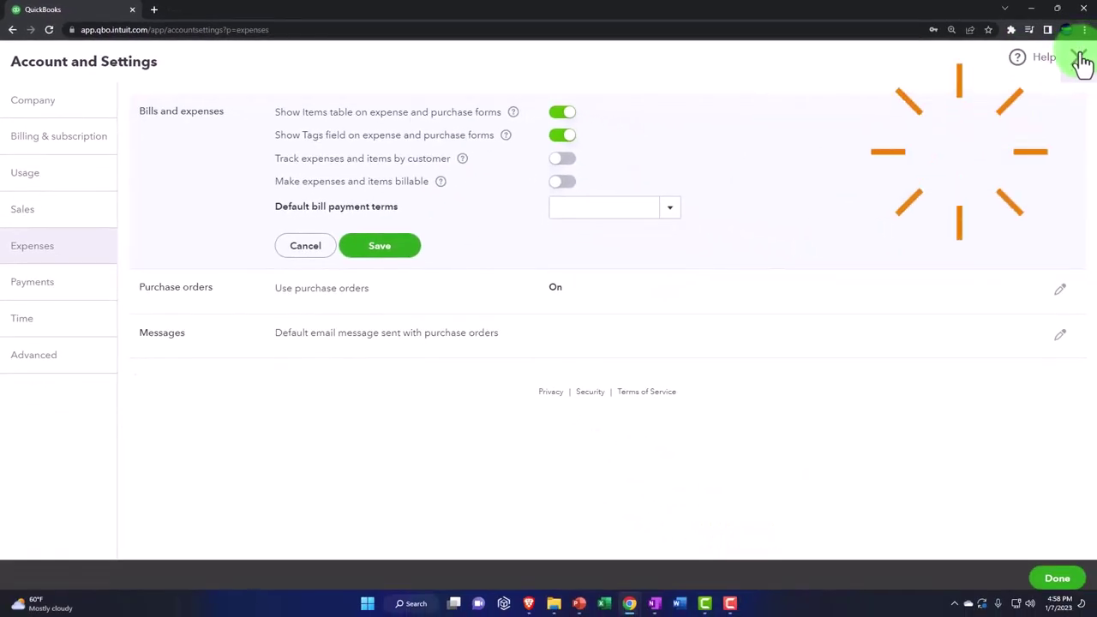
left_click(1080, 60)
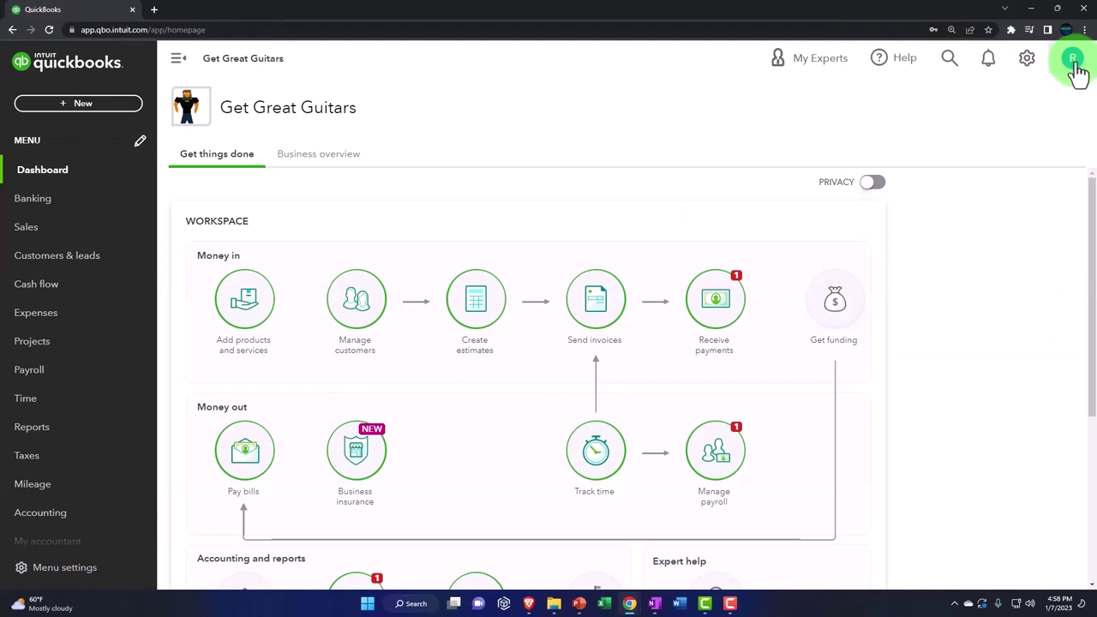
Open a blank expense form, examine the columns of its category details table, and close the form
left_click(82, 104)
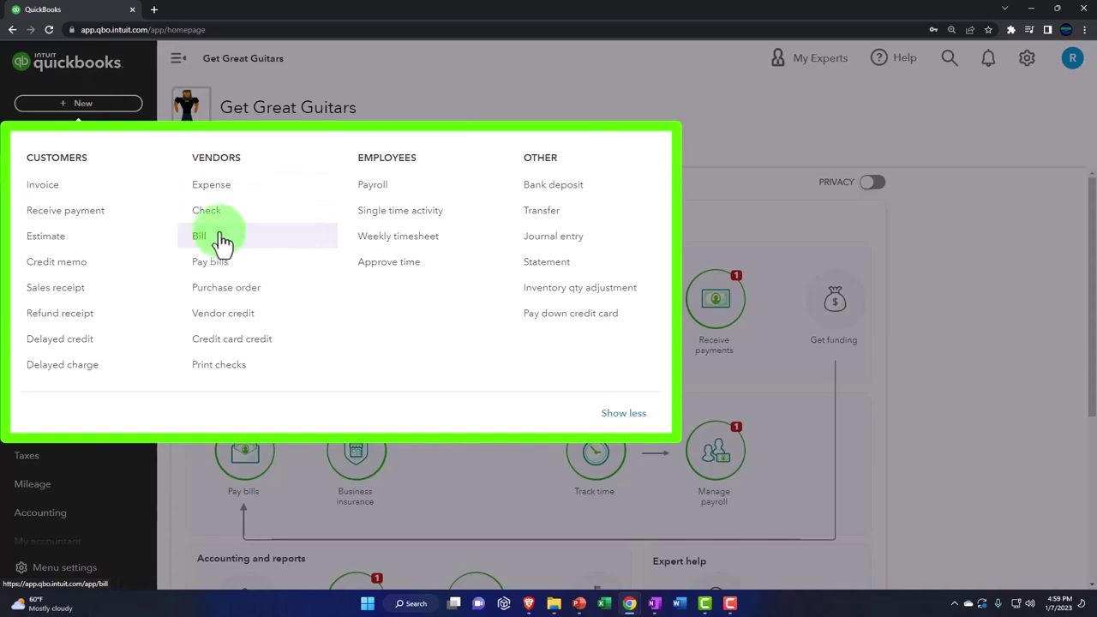
left_click(217, 190)
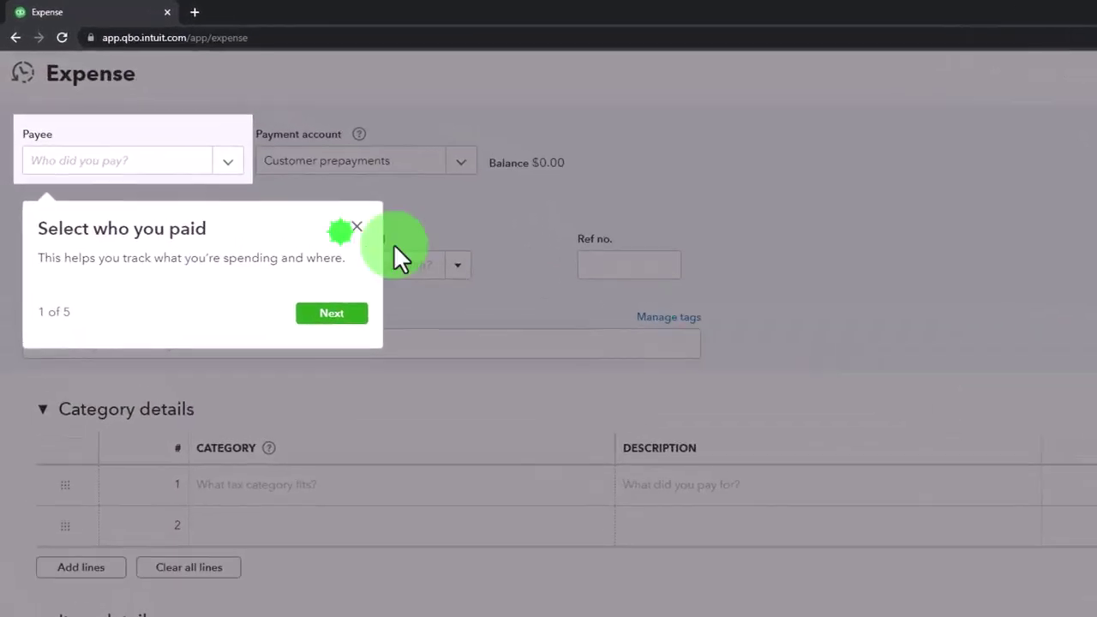
left_click(280, 180)
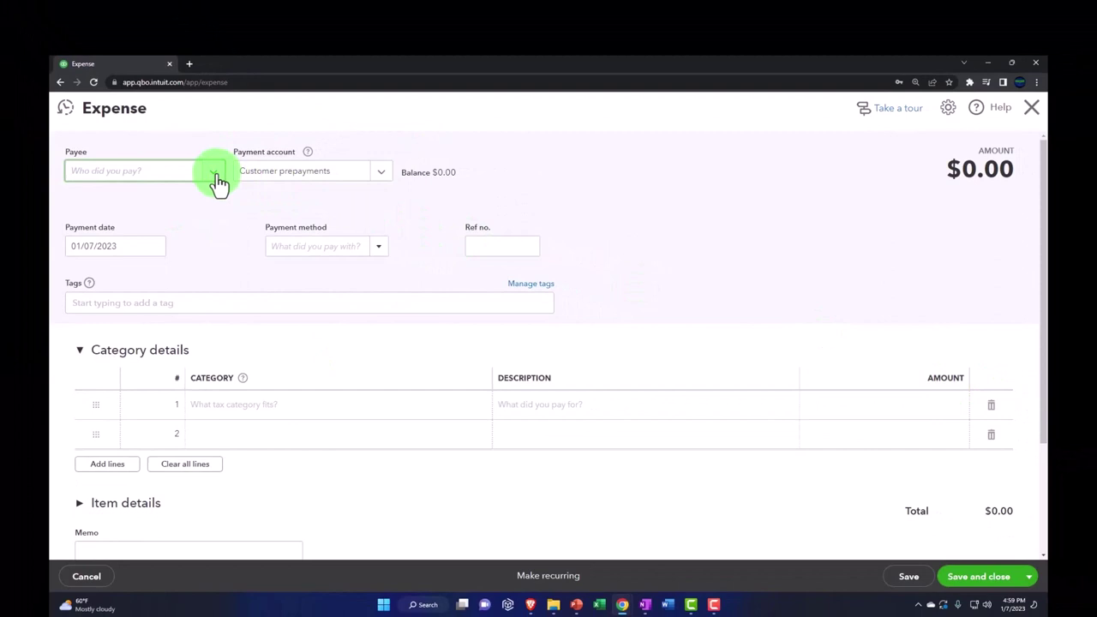
left_click(924, 411)
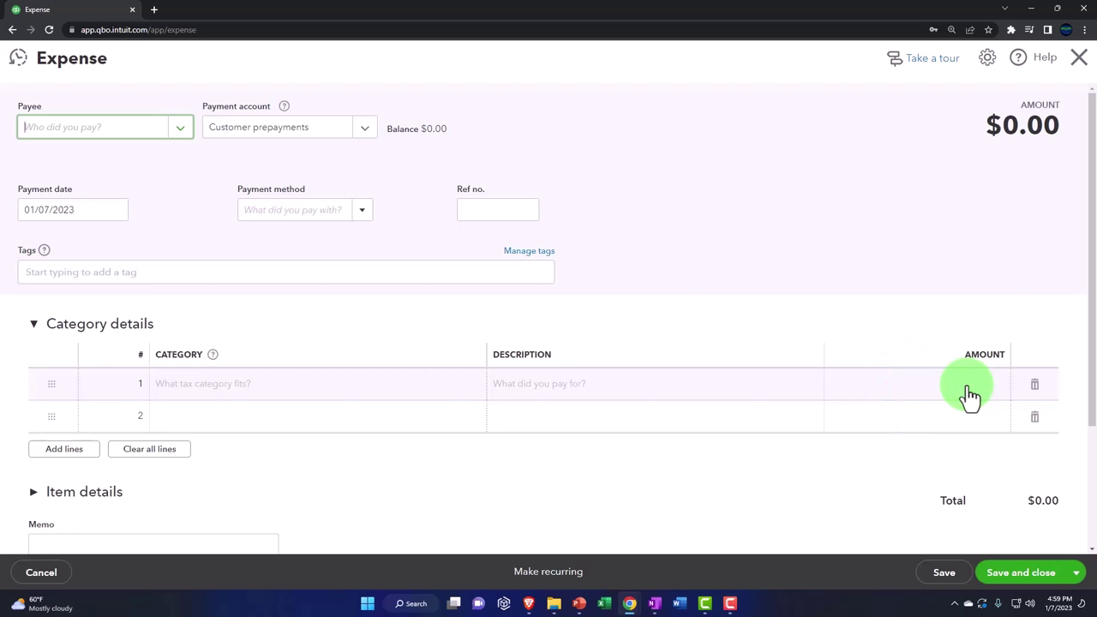
left_click(1078, 62)
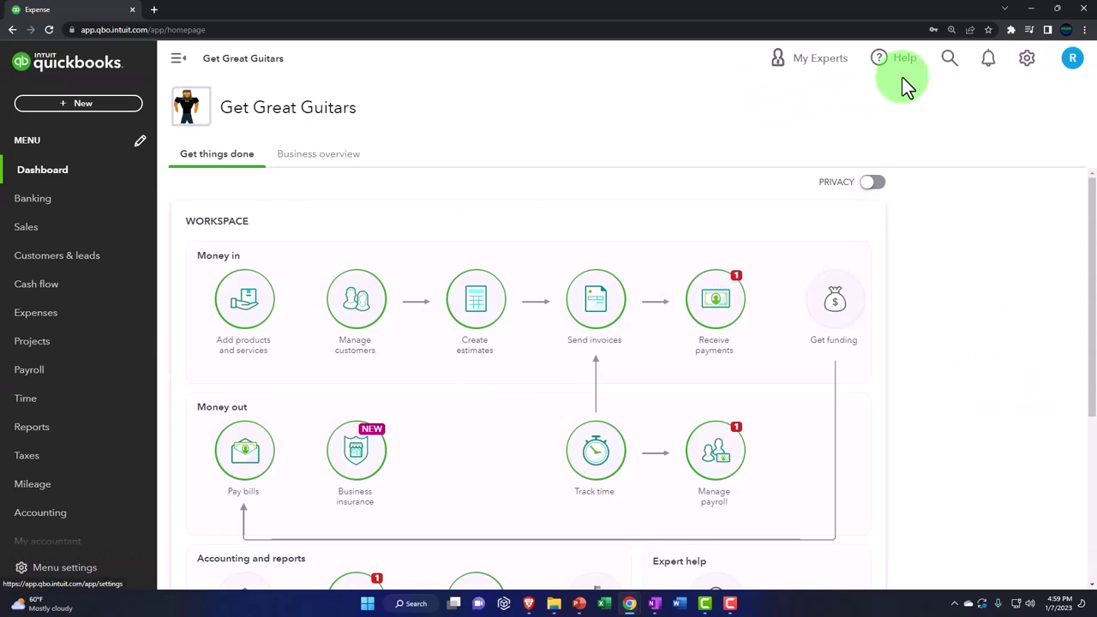
Turn on Track expenses and items by customer in the Bills and expenses settings
left_click(1028, 62)
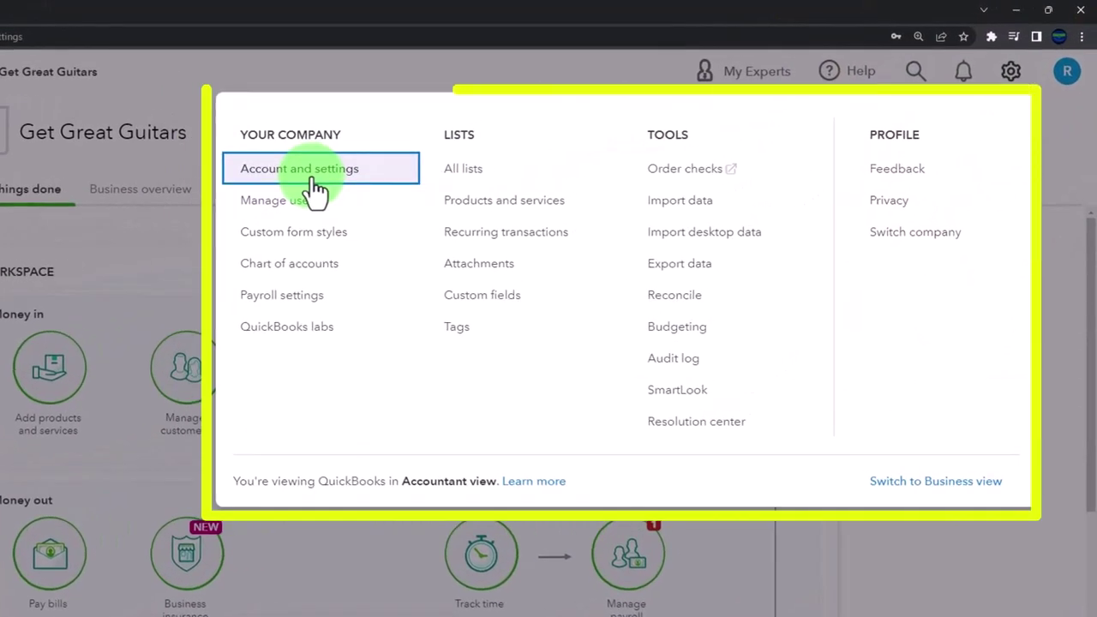
left_click(314, 182)
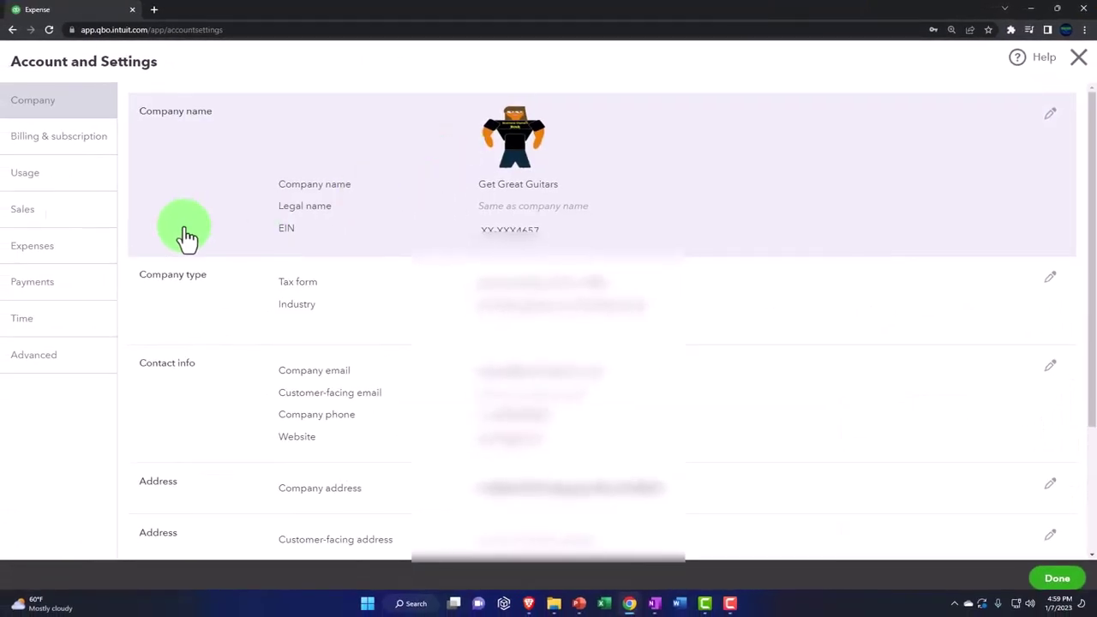
left_click(41, 247)
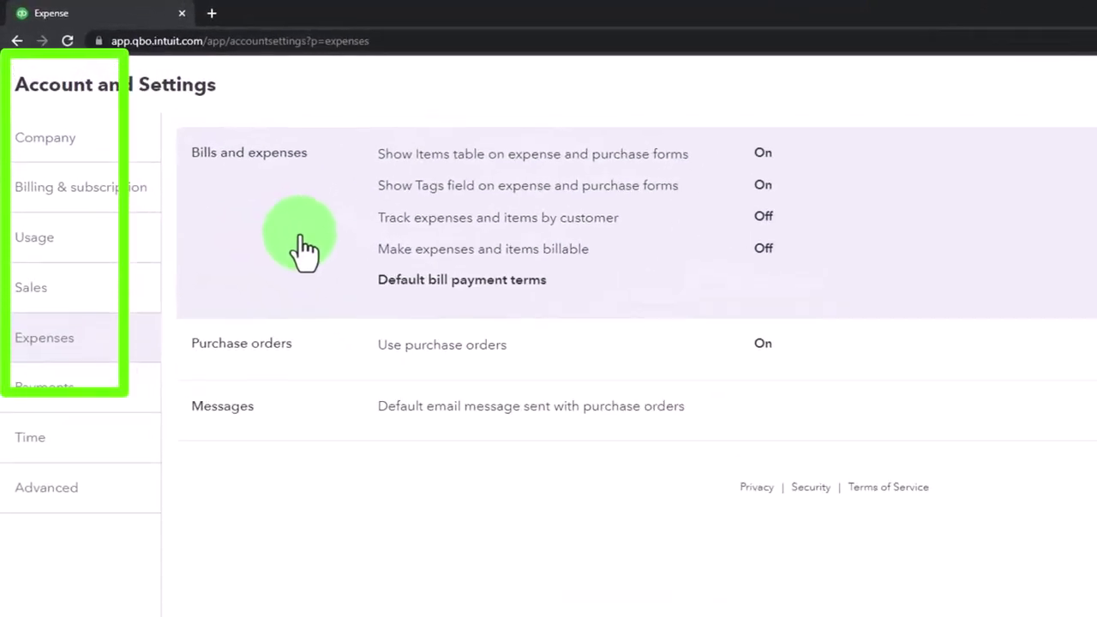
left_click(301, 249)
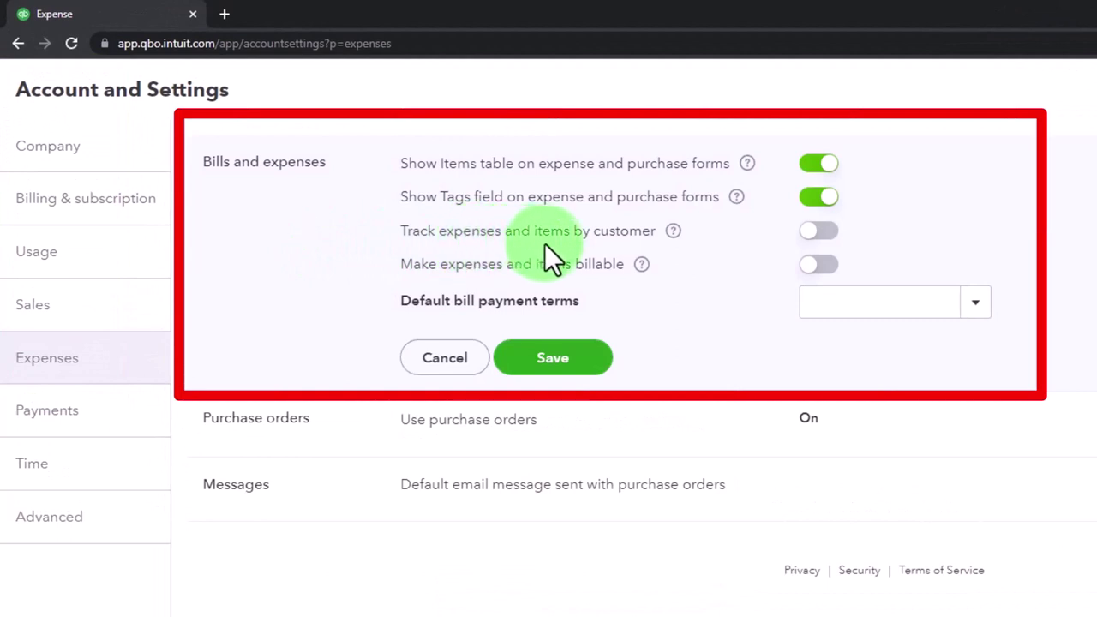
left_click(818, 245)
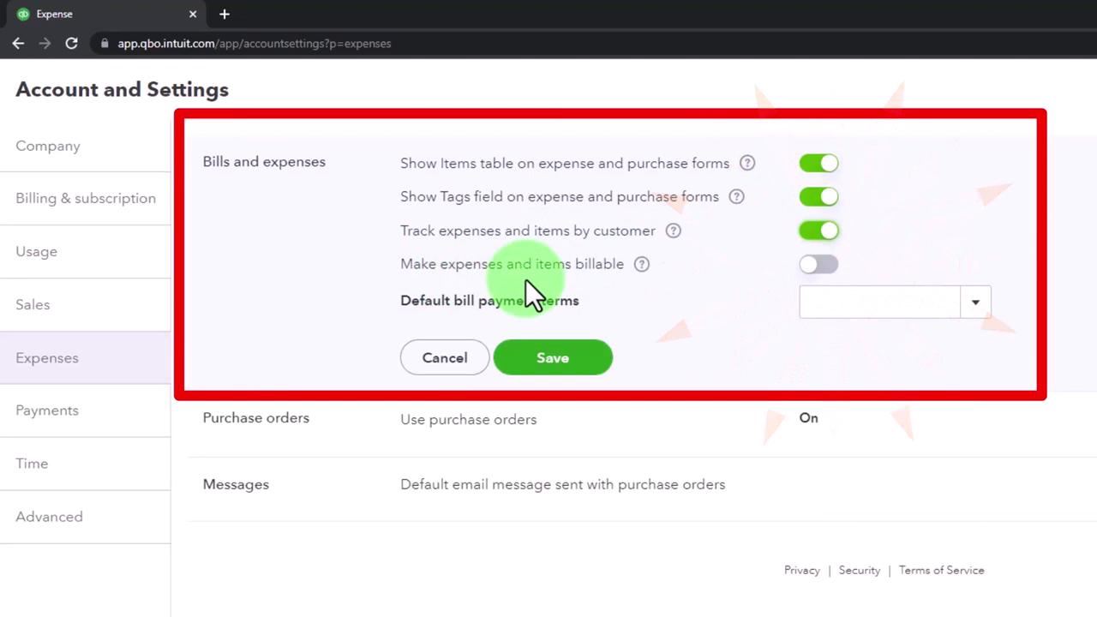
Read the help note on Make expenses and items billable, turn the option on, and save and close the settings
left_click(643, 266)
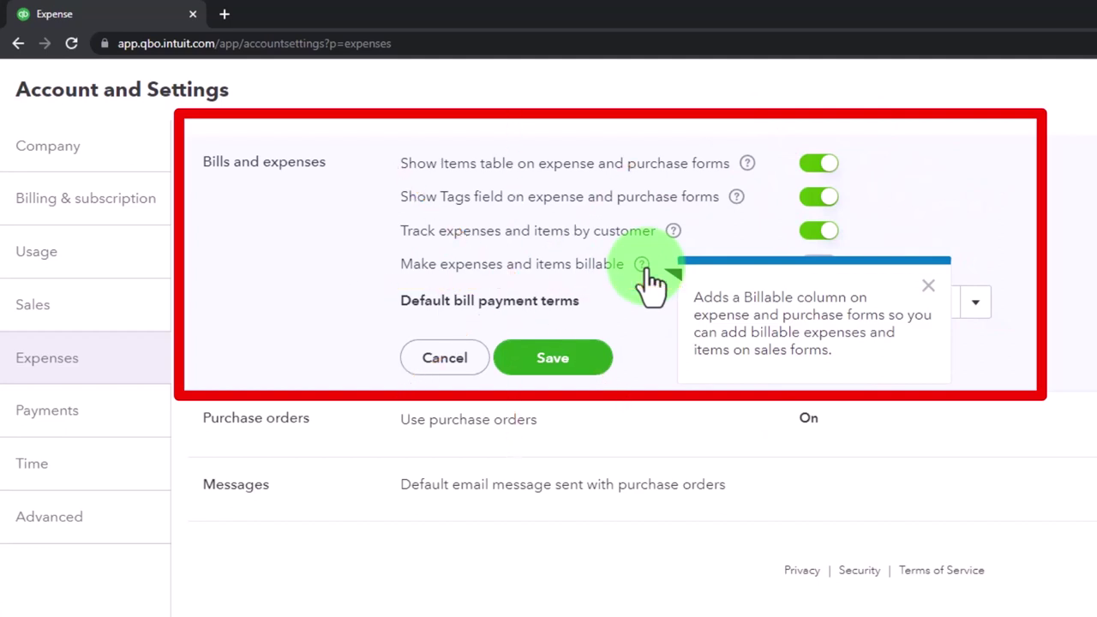
left_click(939, 248)
left_click(818, 264)
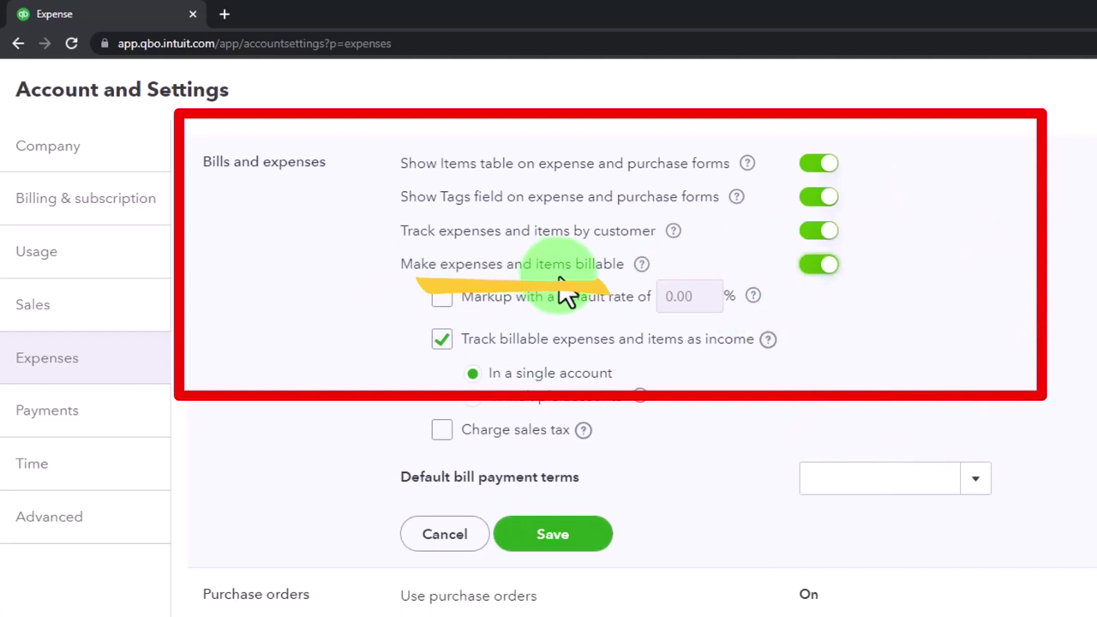
left_click(564, 544)
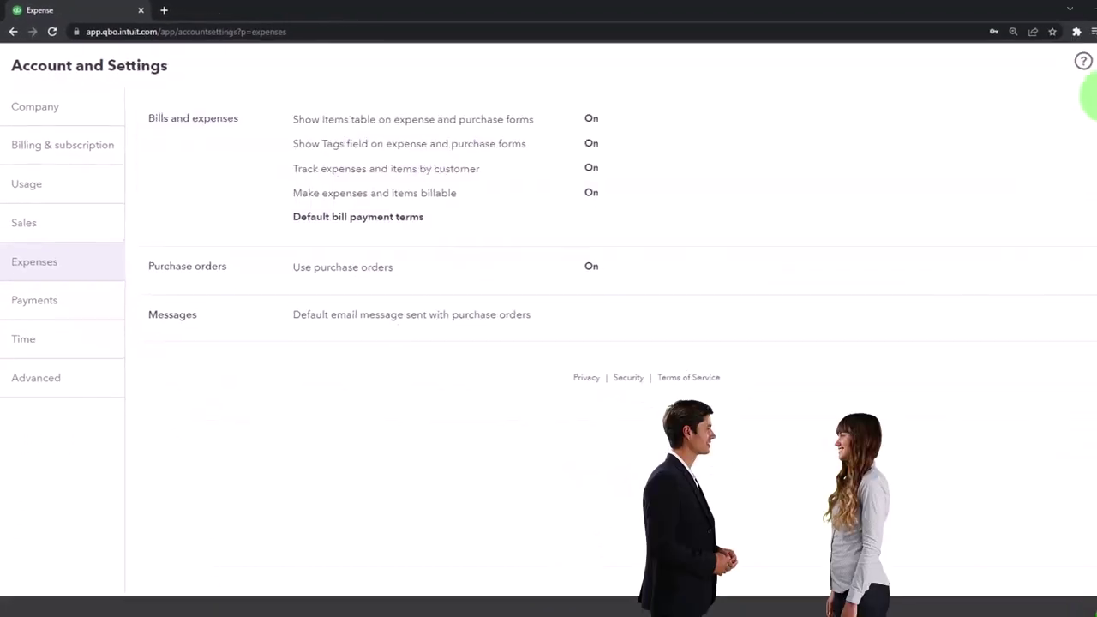
left_click(1096, 86)
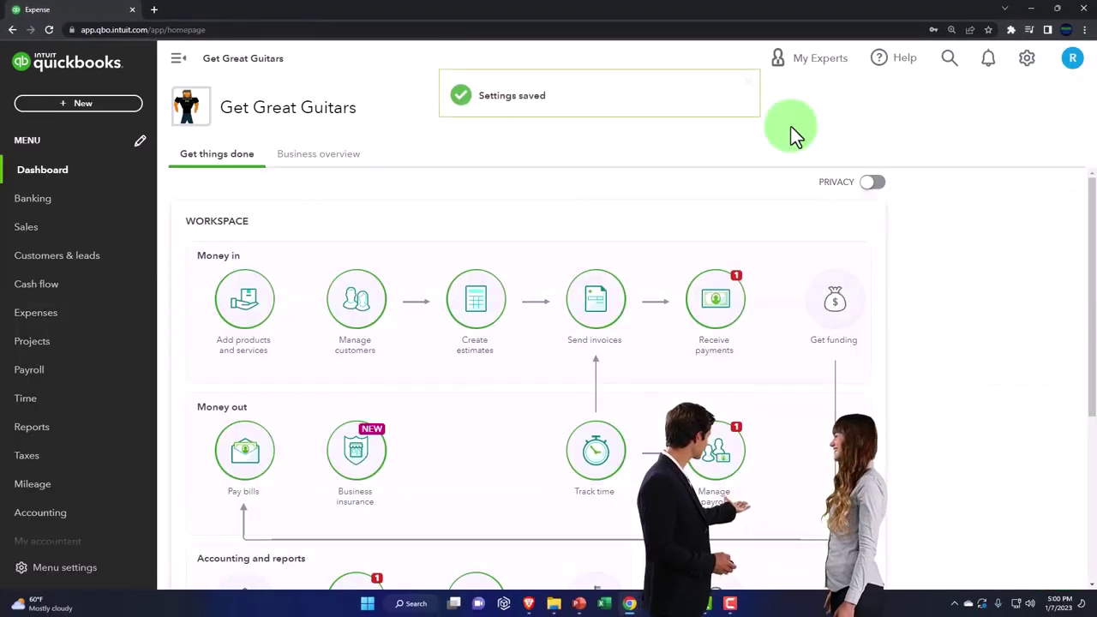
Check a blank expense form for the Billable and Customer columns in its category details, and close the form
left_click(82, 105)
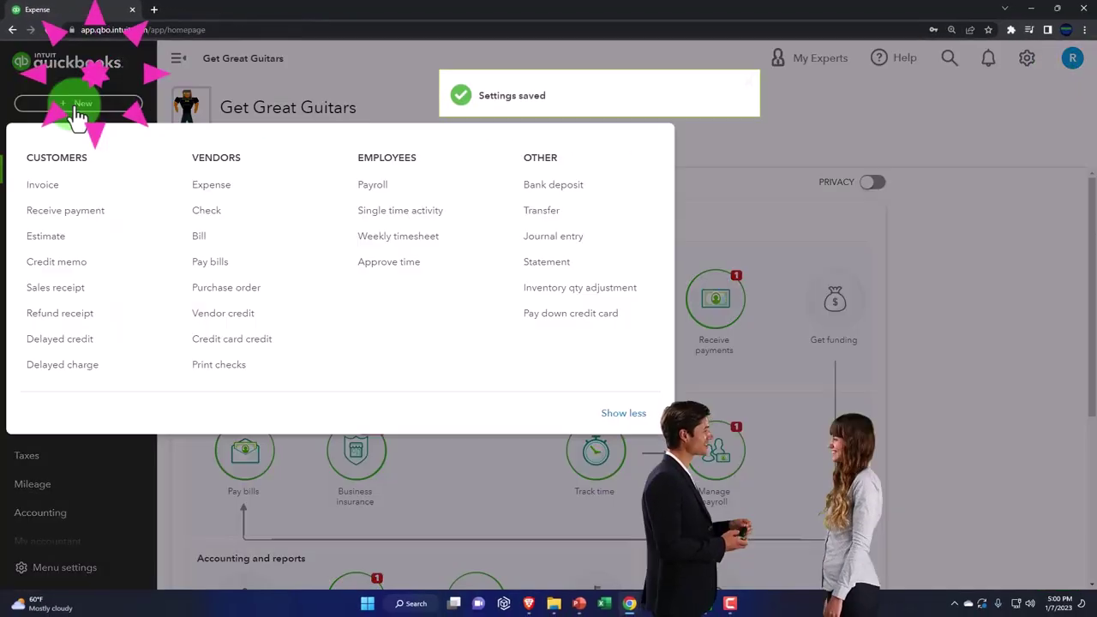
left_click(220, 188)
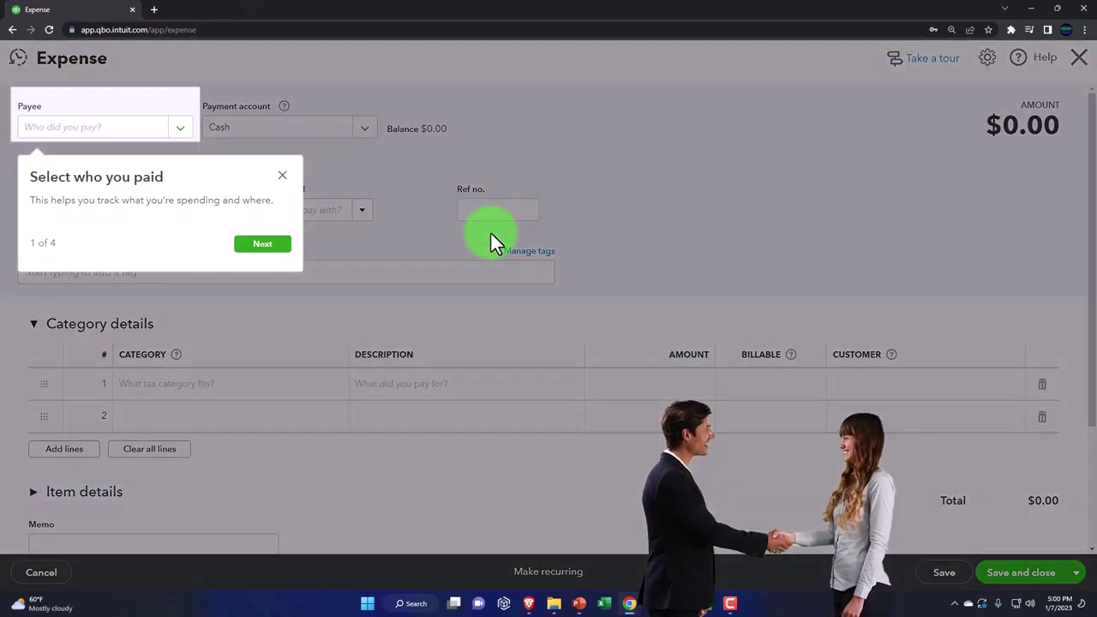
left_click(282, 175)
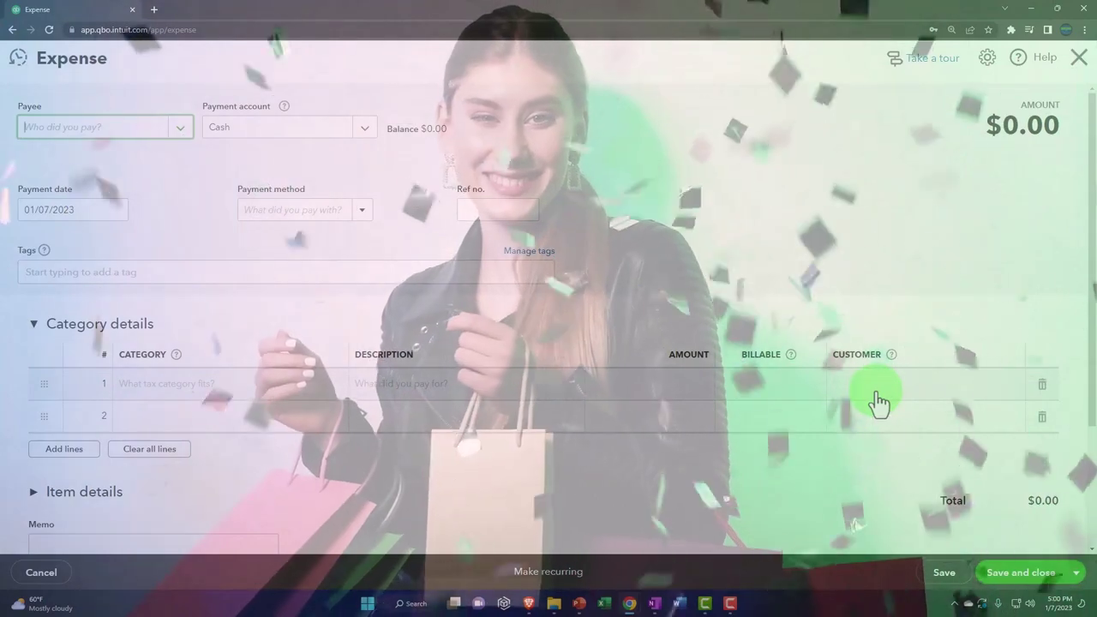
left_click(1077, 60)
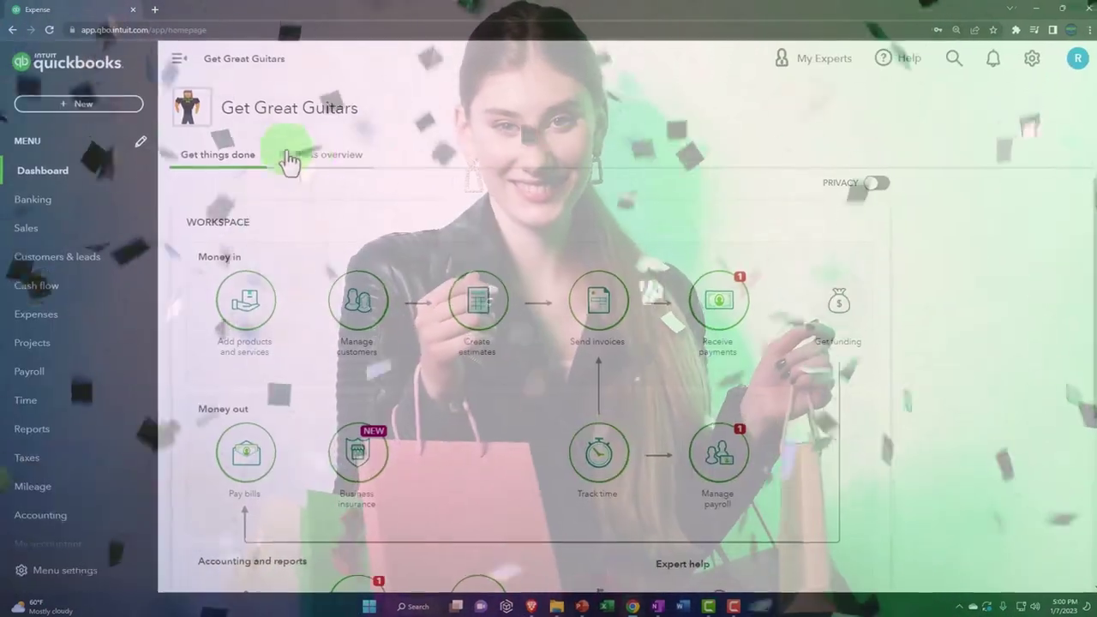
Open a blank invoice form, look over its customer and product/service fields, and close it
left_click(86, 120)
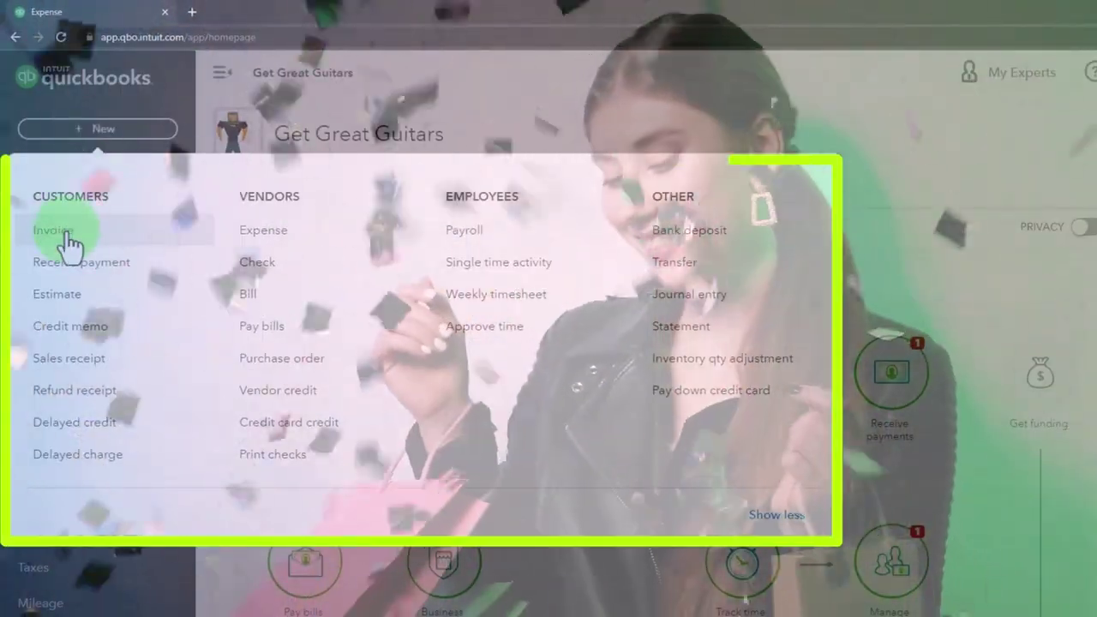
left_click(62, 233)
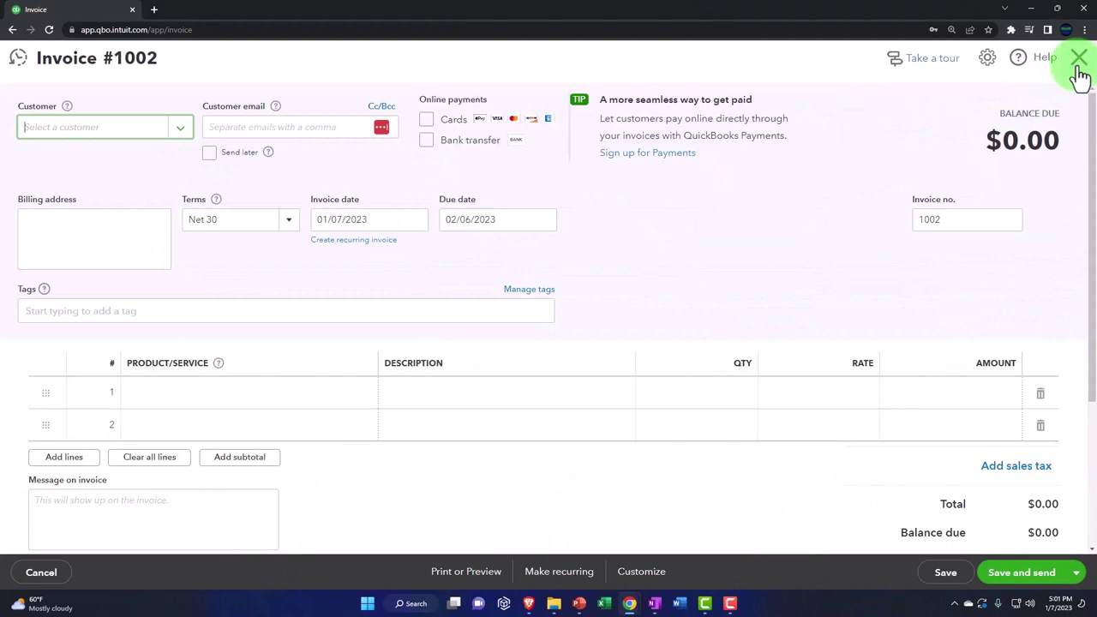
left_click(1079, 67)
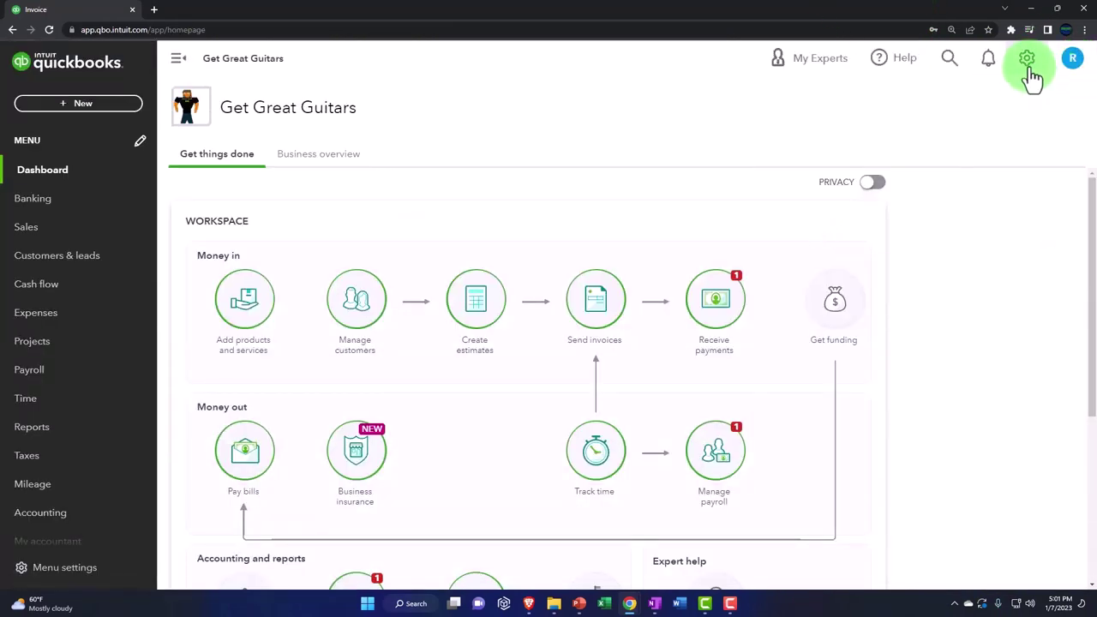
Reopen the Bills and expenses settings to examine the suboptions for billable expenses and items
left_click(1028, 65)
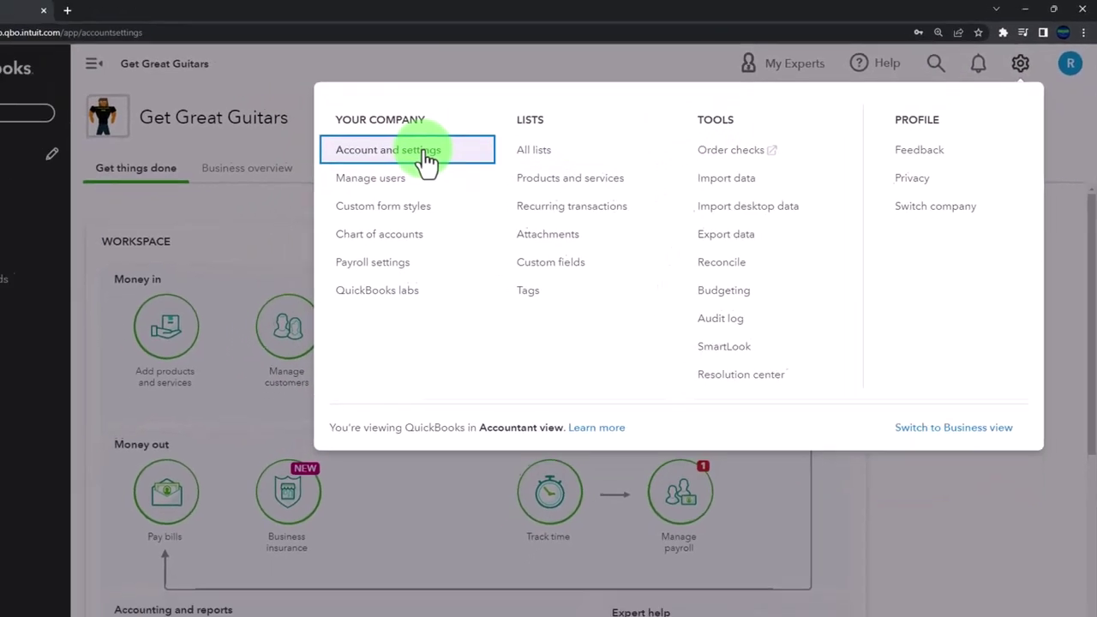
left_click(354, 177)
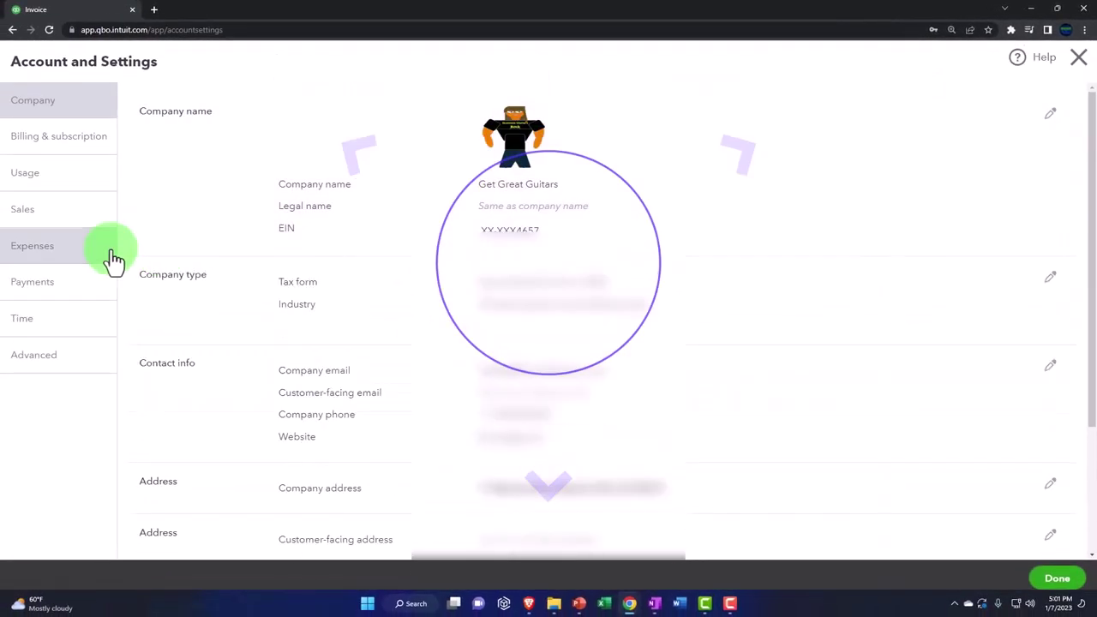
left_click(64, 264)
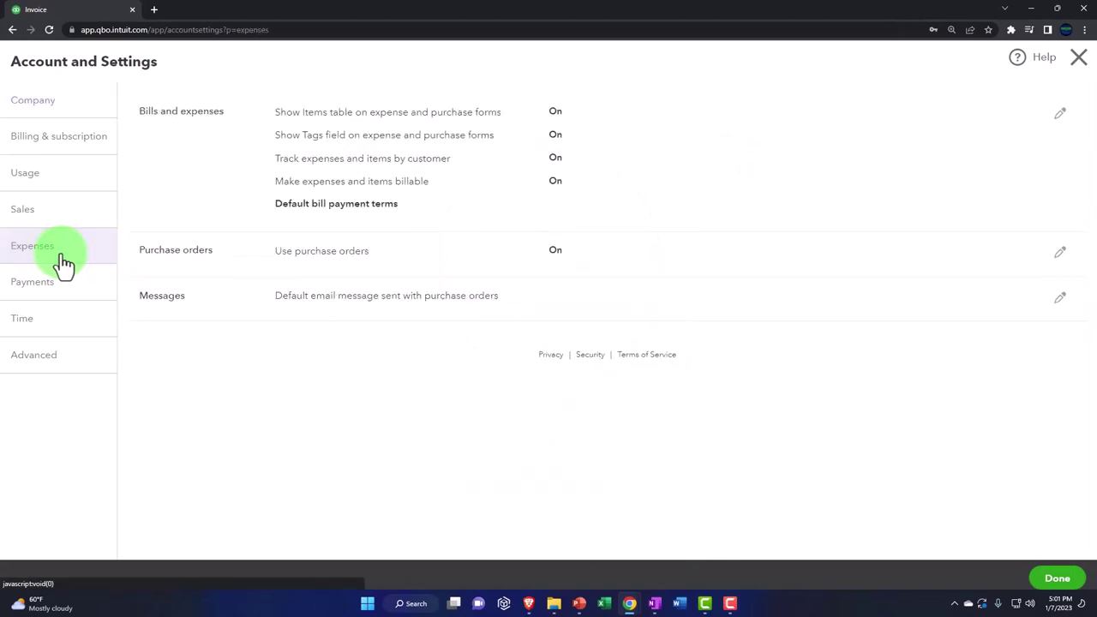
left_click(482, 189)
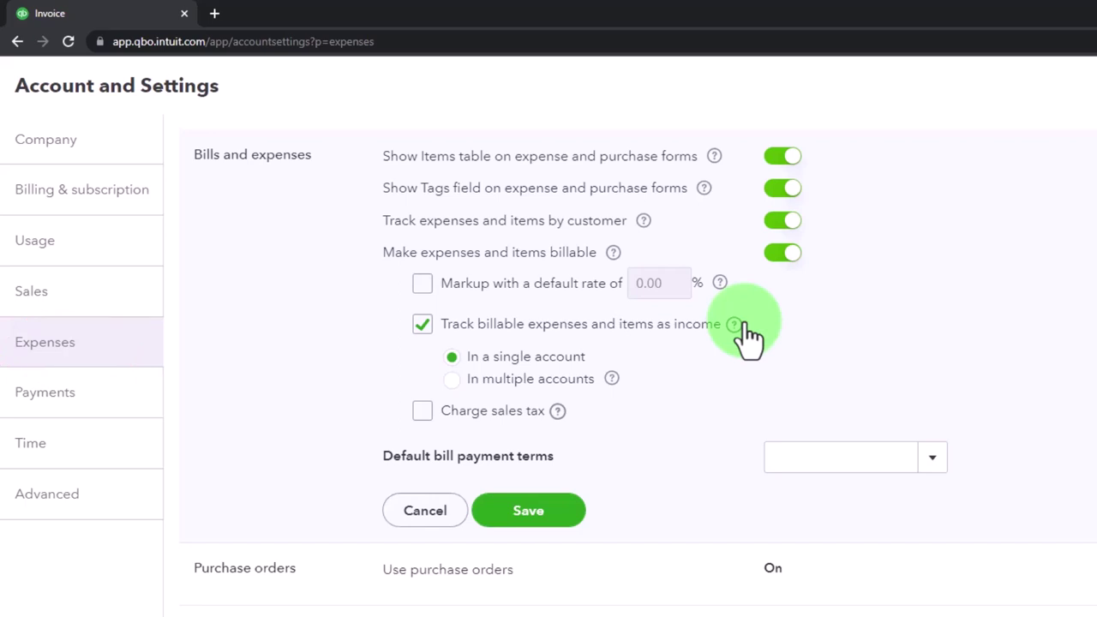
Consult the help for tracking billable expenses as income, using multiple accounts and charging sales tax, closing each explanation
left_click(743, 326)
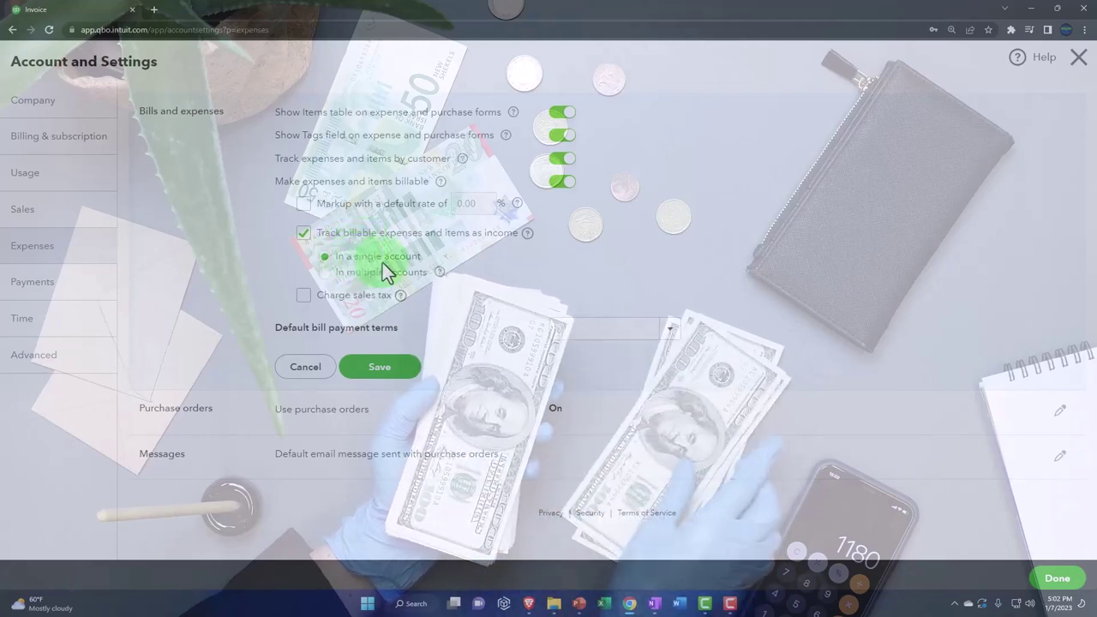
left_click(440, 274)
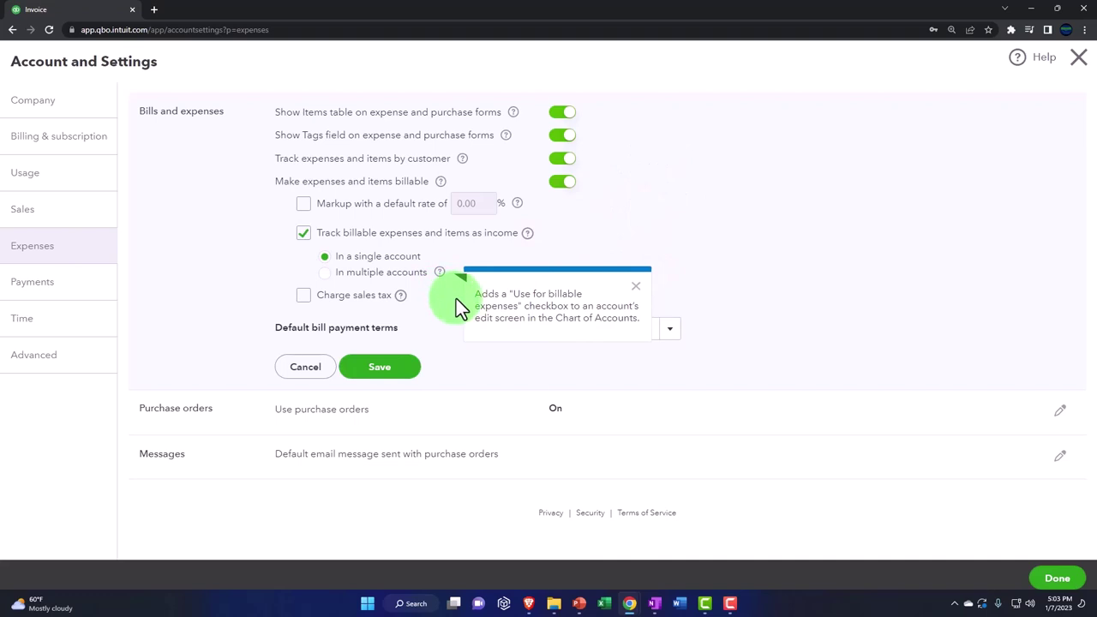
left_click(635, 285)
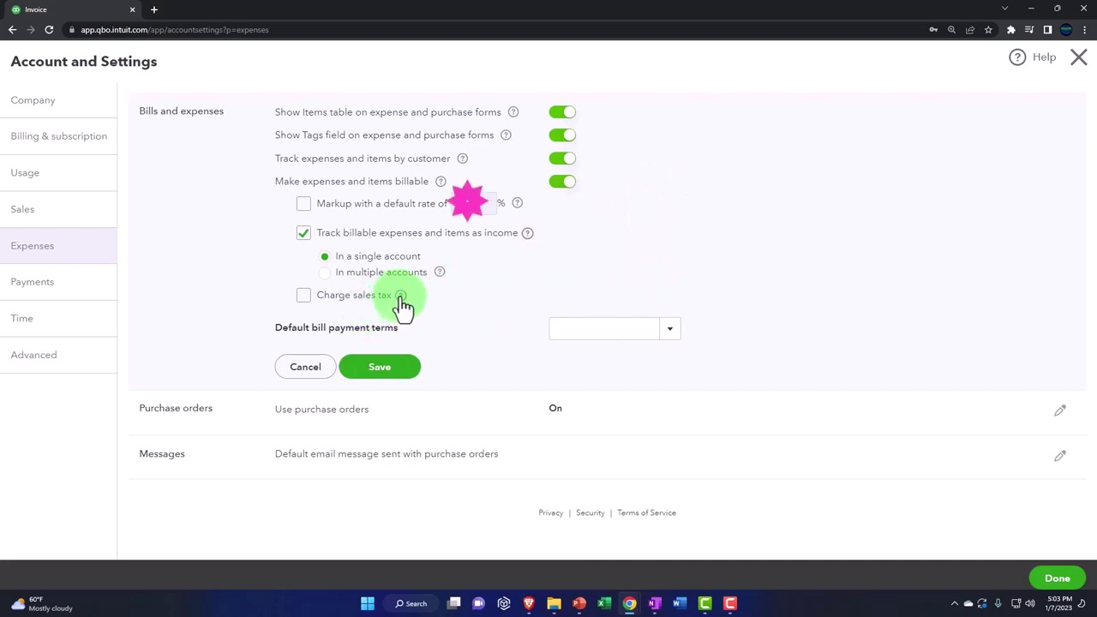
left_click(400, 296)
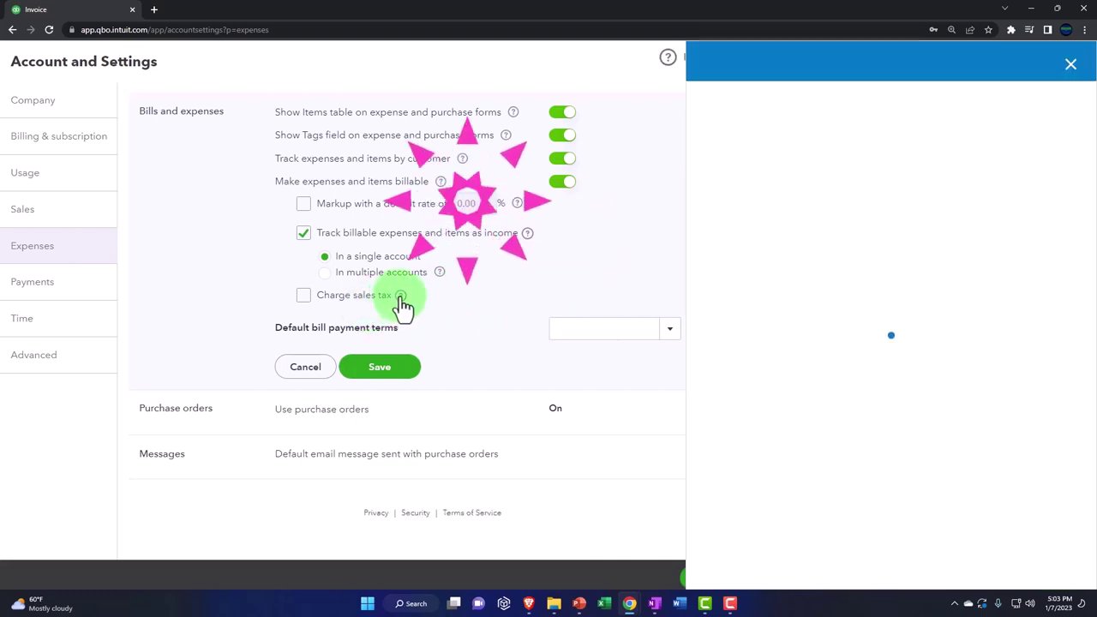
left_click(1070, 67)
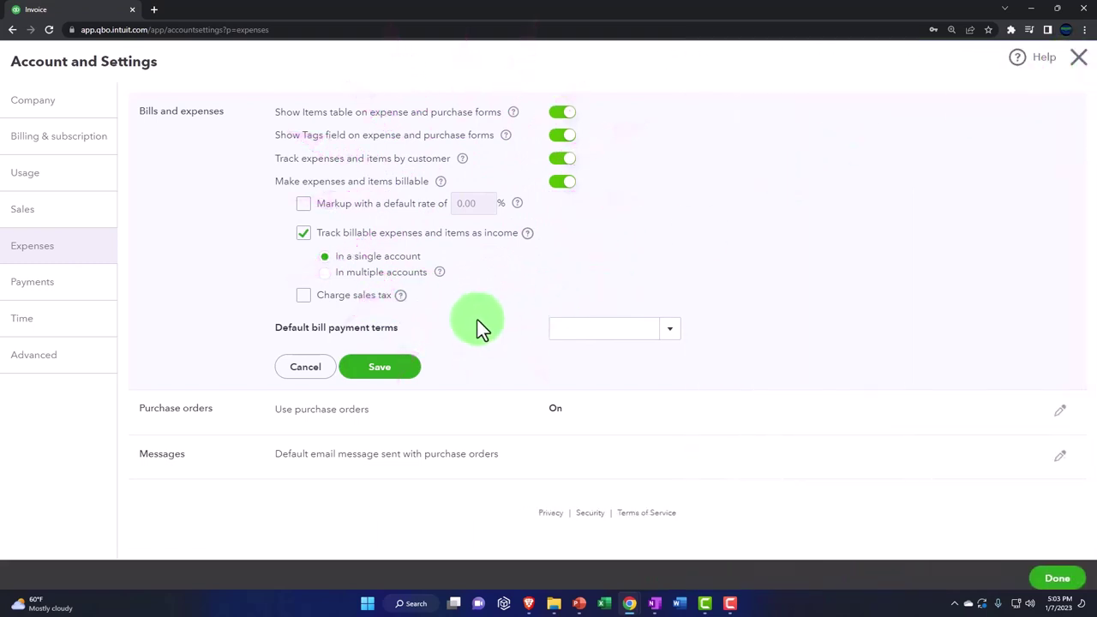